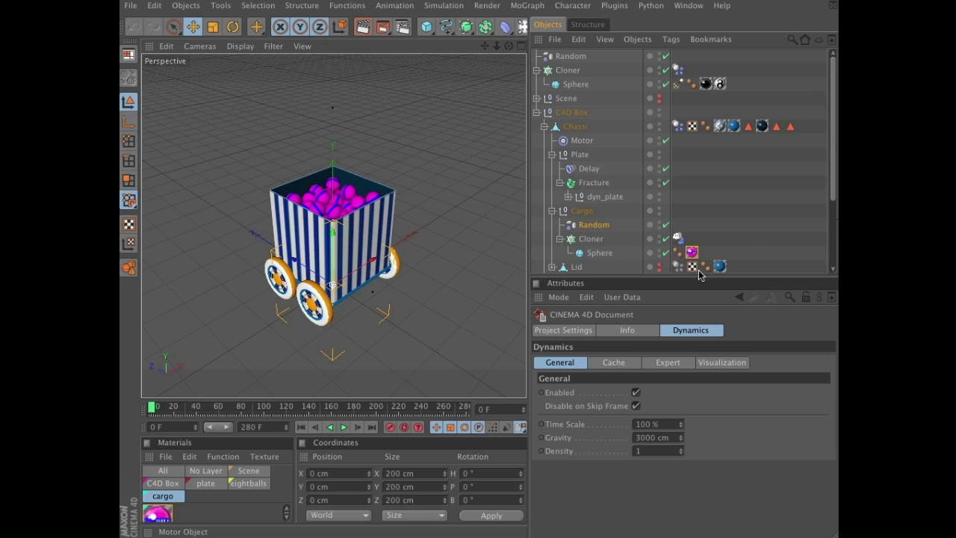
Turn the Lid object's editor visibility back on so it covers the magenta balls
left_click(659, 266)
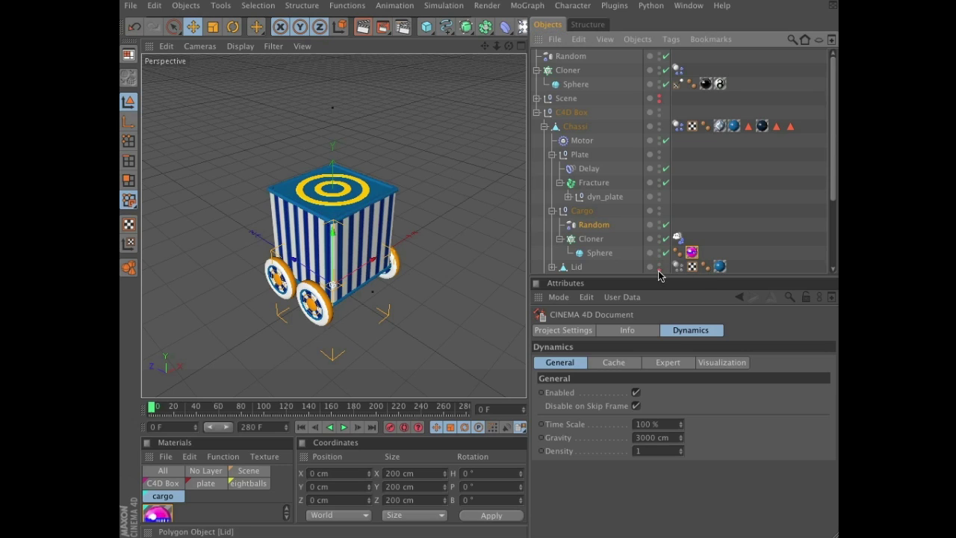
scroll(717, 254, "down", 1)
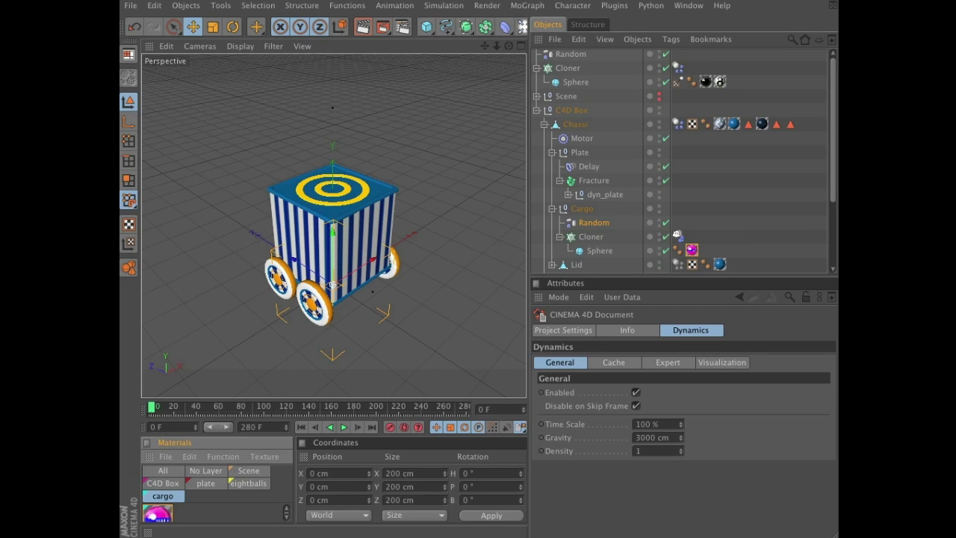
Filter the materials to the Scene layer and bring up the floor material's channel settings
left_click(254, 474)
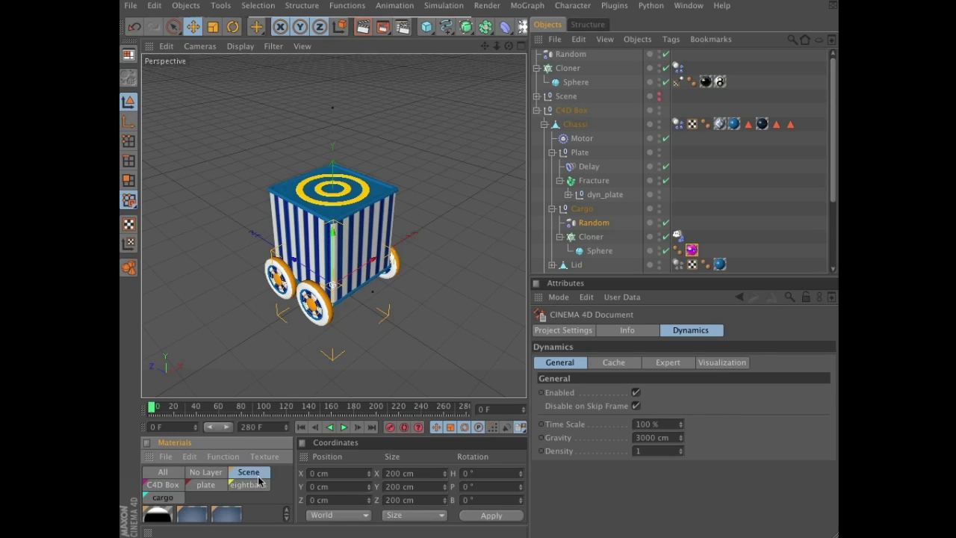
left_click(193, 515)
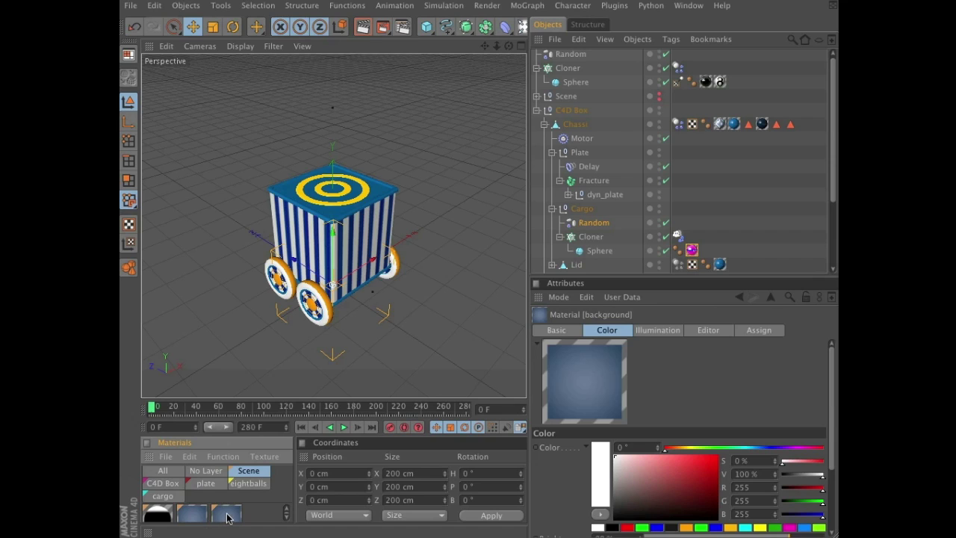
left_click(227, 513)
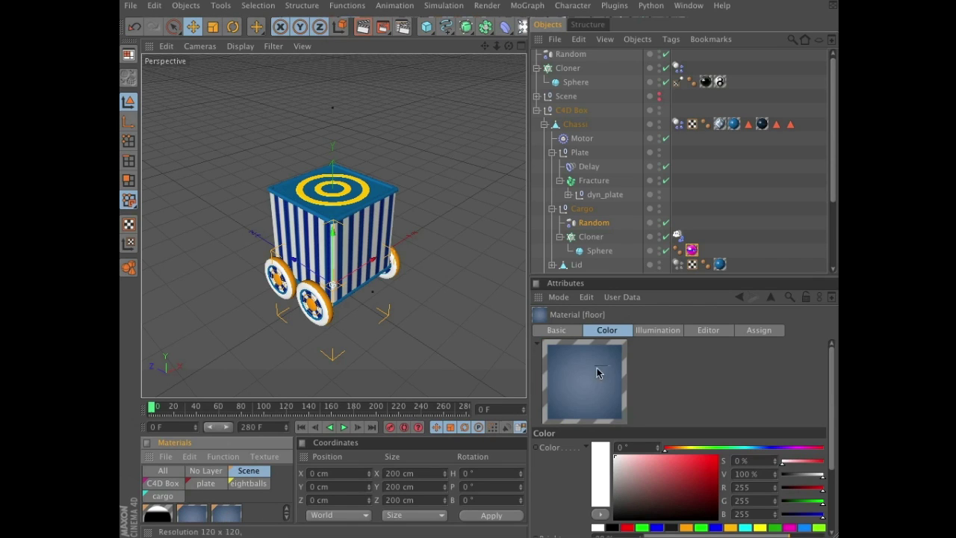
left_click(572, 331)
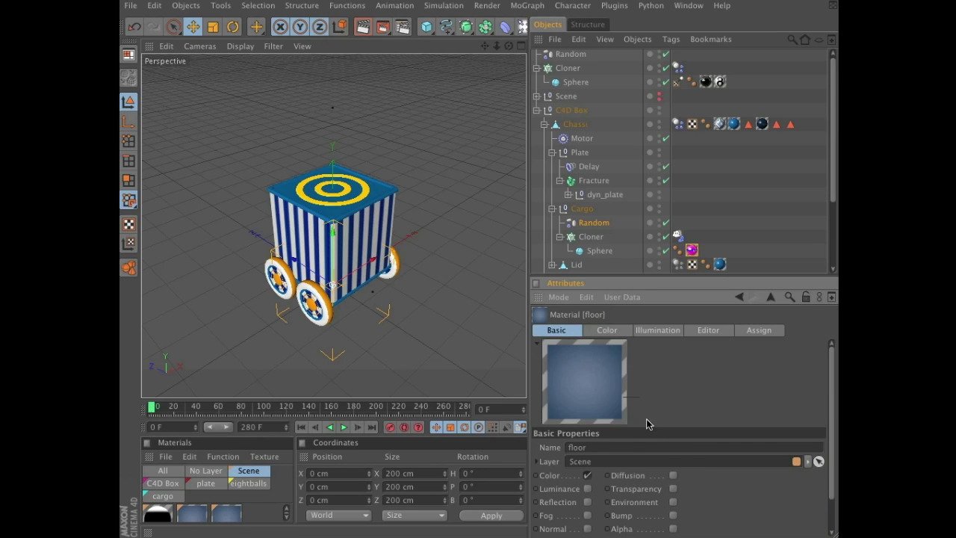
Enable the floor material's Diffusion channel and load Ambient Occlusion as its texture
left_click(673, 475)
left_click(658, 332)
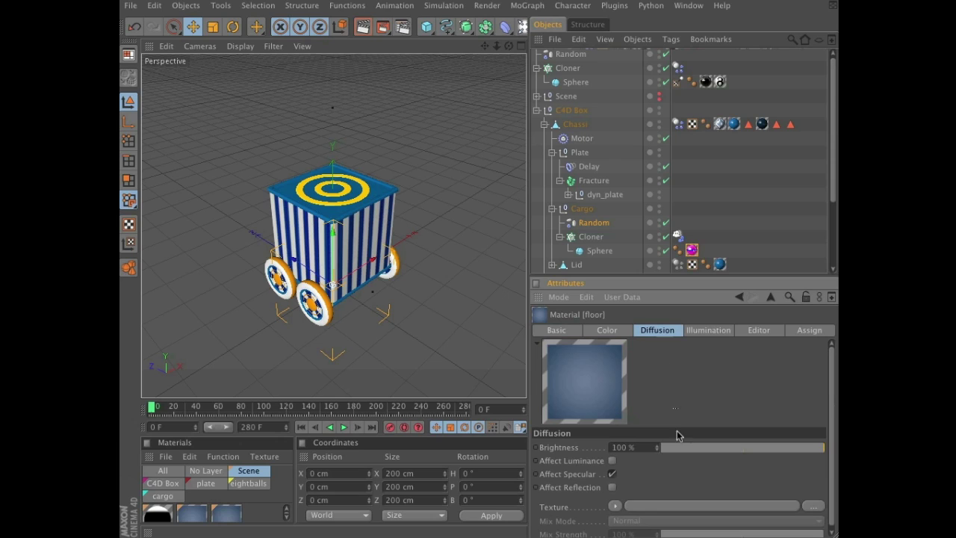
left_click(615, 507)
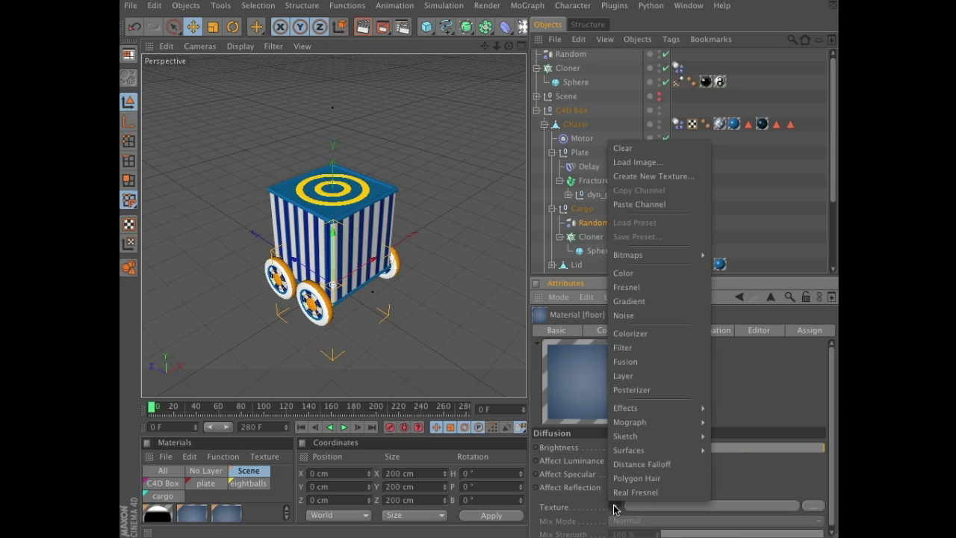
mouse_move(634, 413)
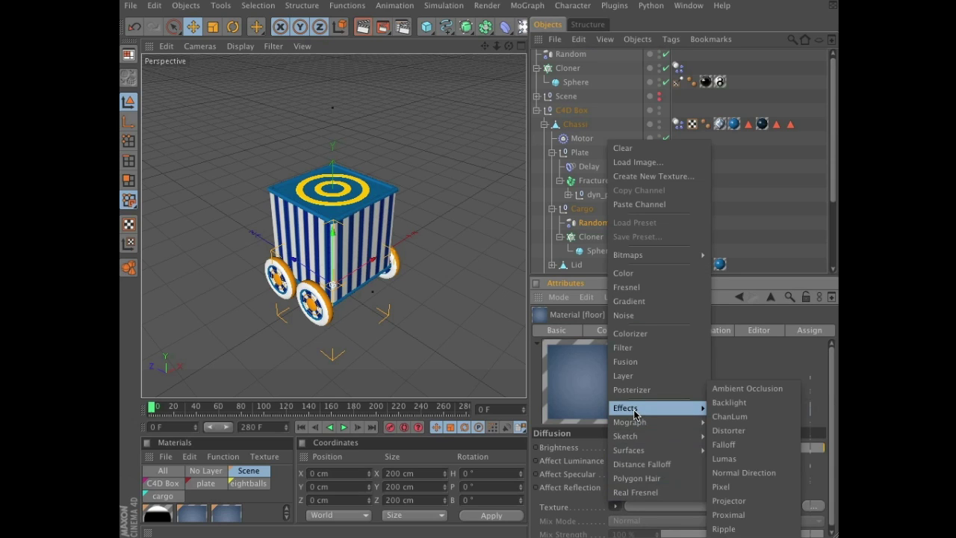
left_click(743, 388)
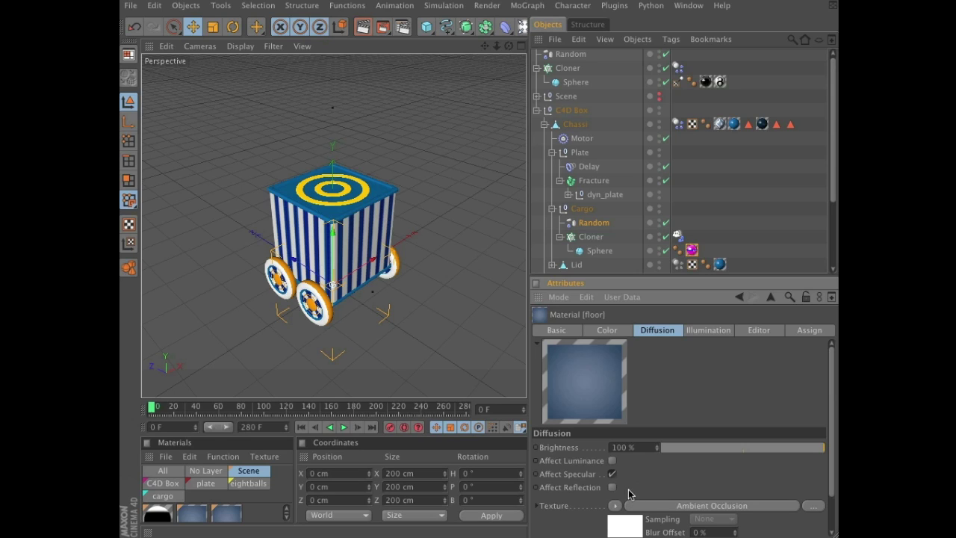
Inspect the Ambient Occlusion shader, render a viewport preview, then return to the floor's Diffusion settings
left_click(627, 528)
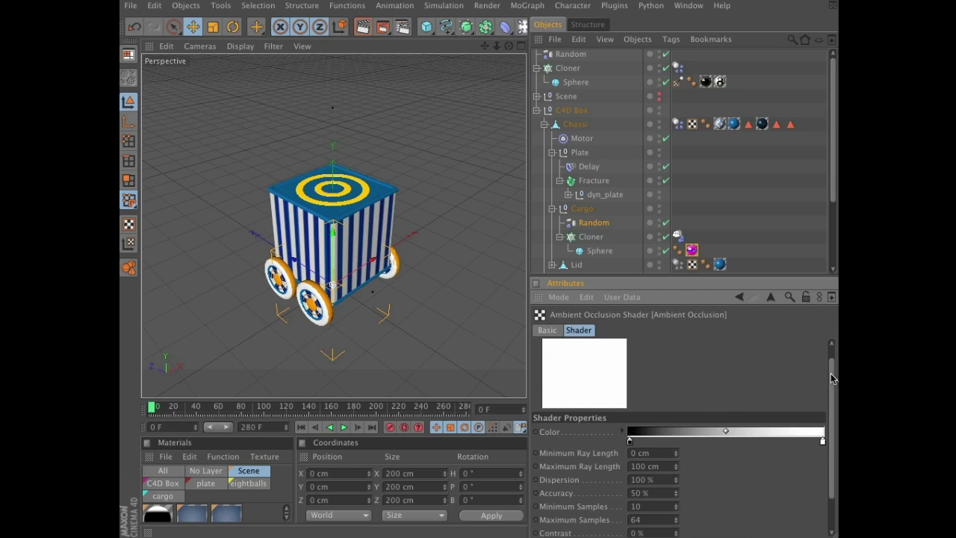
left_click(362, 28)
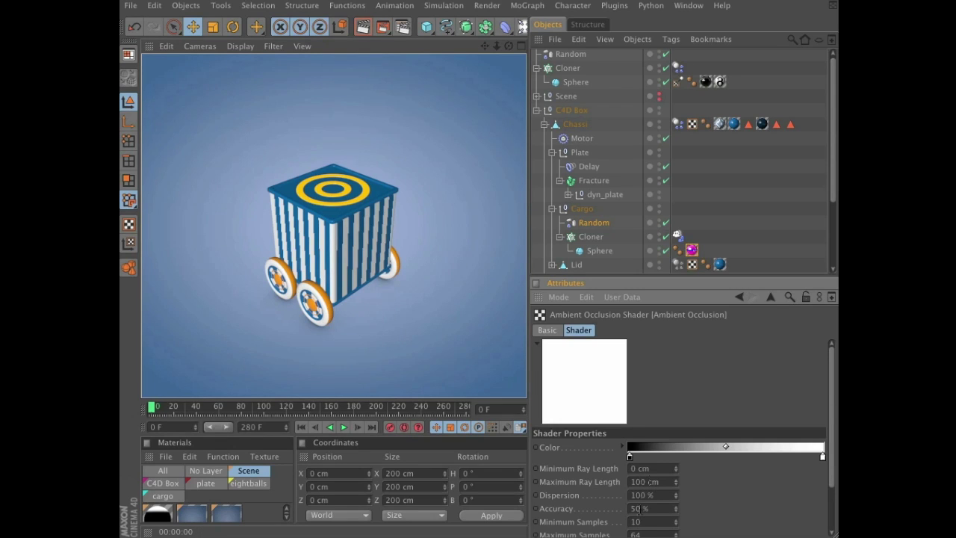
left_click(738, 297)
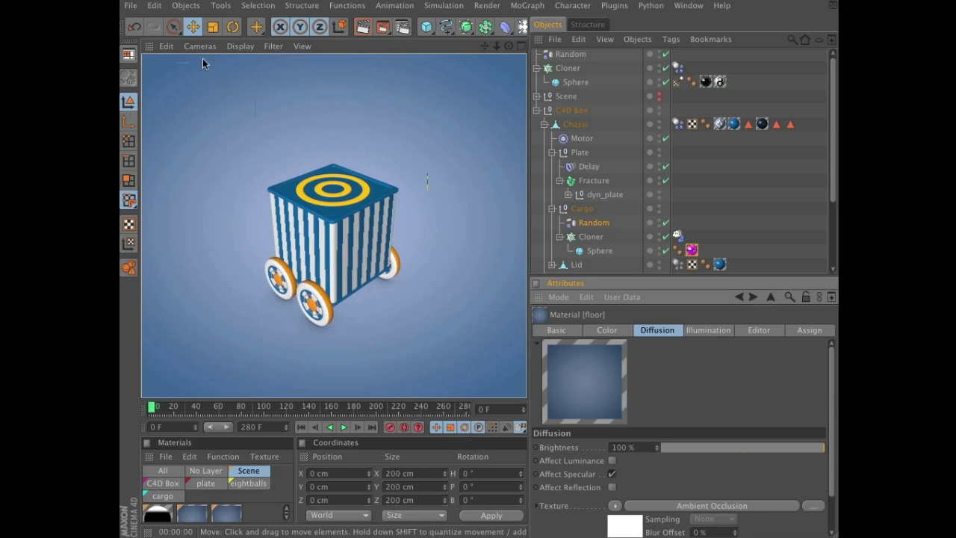
Add a Target Camera to the scene from the Scene objects menu
left_click(191, 11)
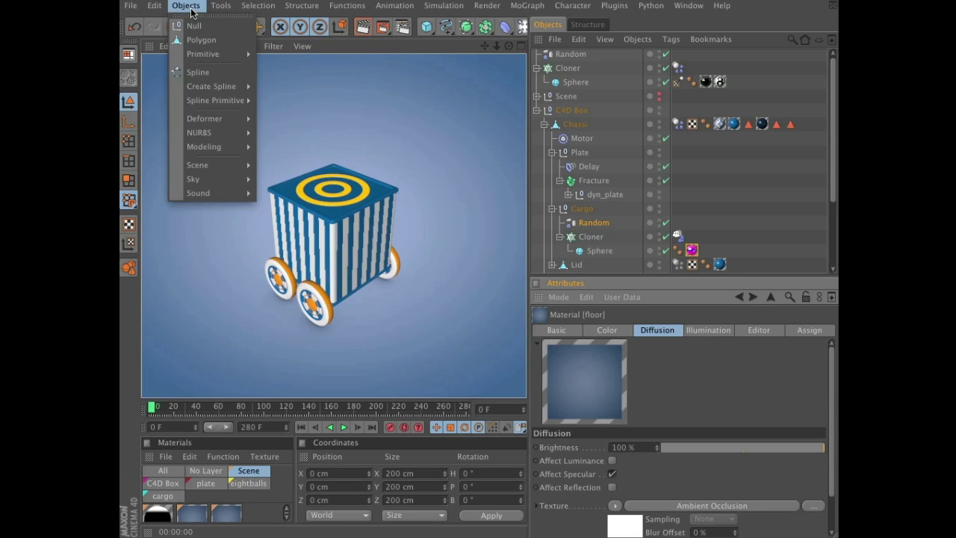
mouse_move(214, 163)
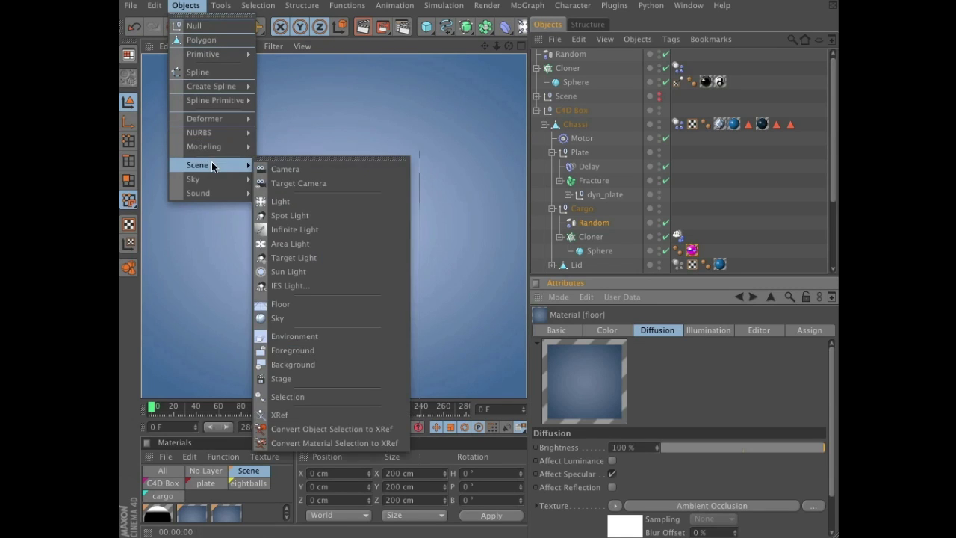
left_click(292, 184)
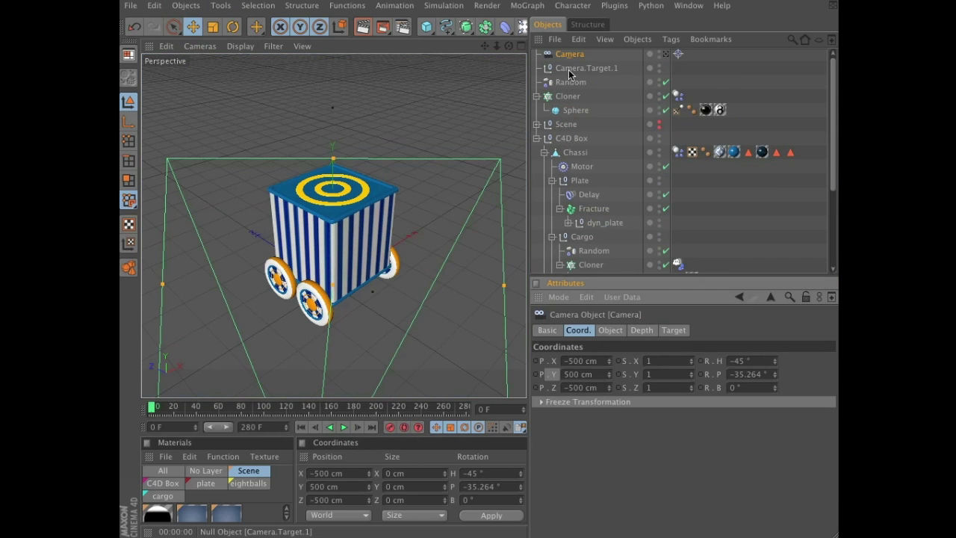
Move Camera.Target.1 back along Z to -1636.524 cm, into the 8-ball pile, and orbit to check framing
left_click(568, 69)
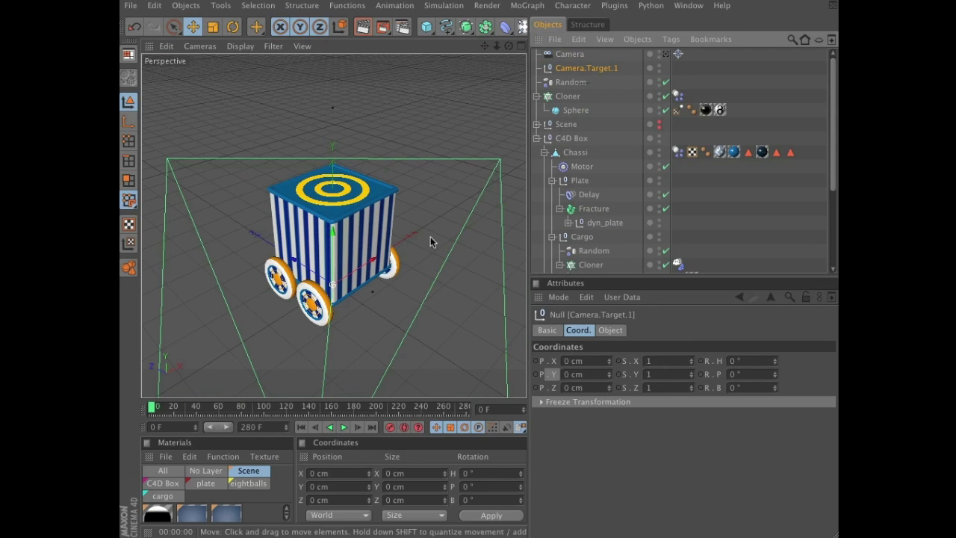
left_click_drag(293, 261, 432, 265)
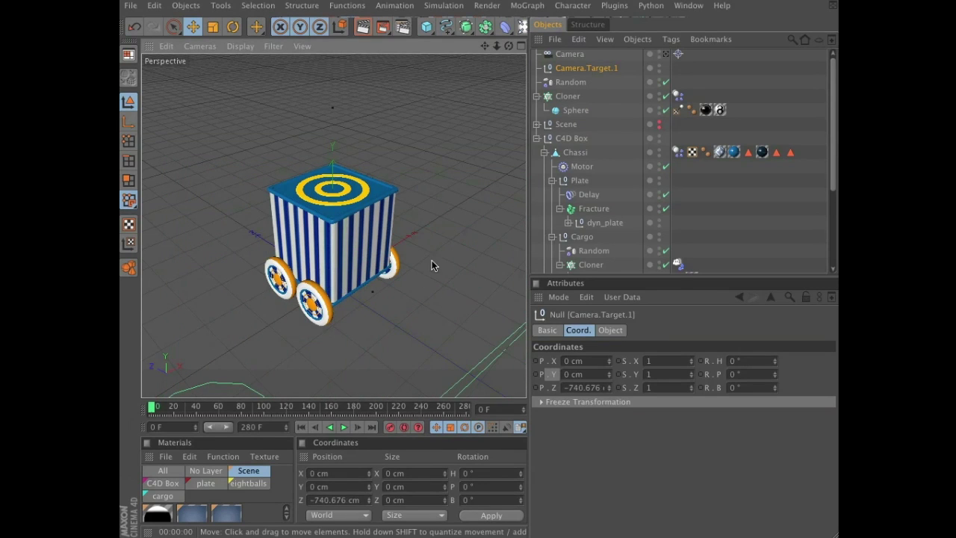
left_click_drag(454, 232, 314, 239, "alt")
left_click_drag(428, 207, 388, 244, "alt")
left_click_drag(319, 164, 374, 172, "alt")
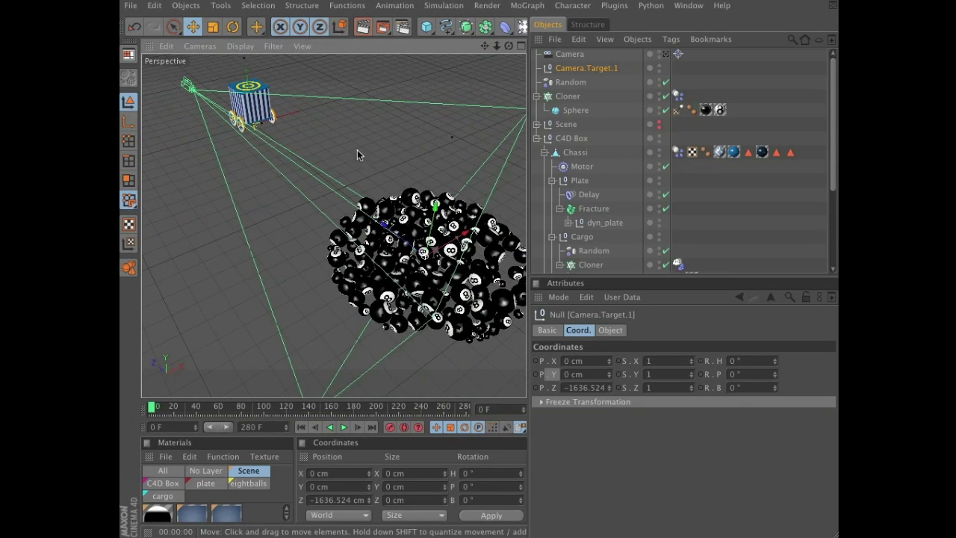
Look through the scene Camera and orbit and dolly it to a close, low angle across the balls
left_click(196, 48)
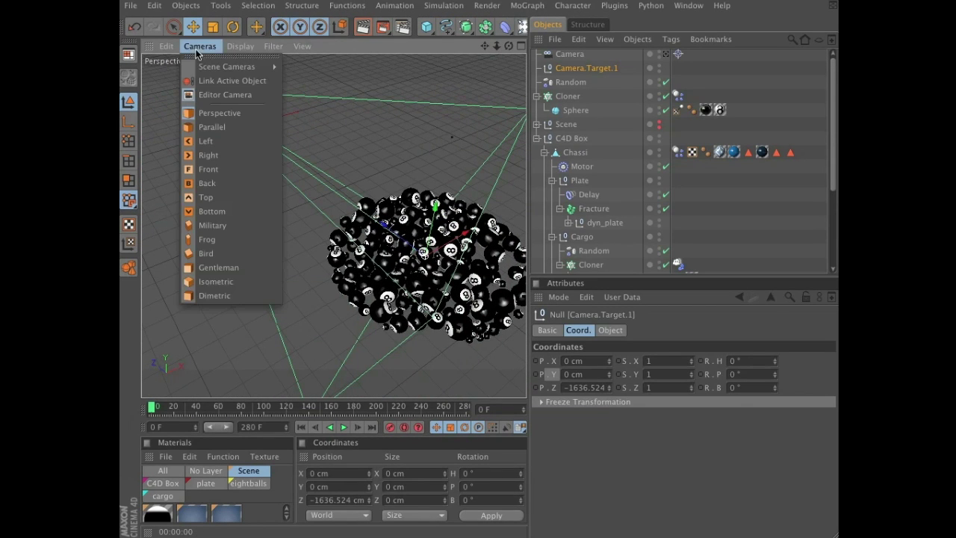
mouse_move(199, 67)
left_click(295, 66)
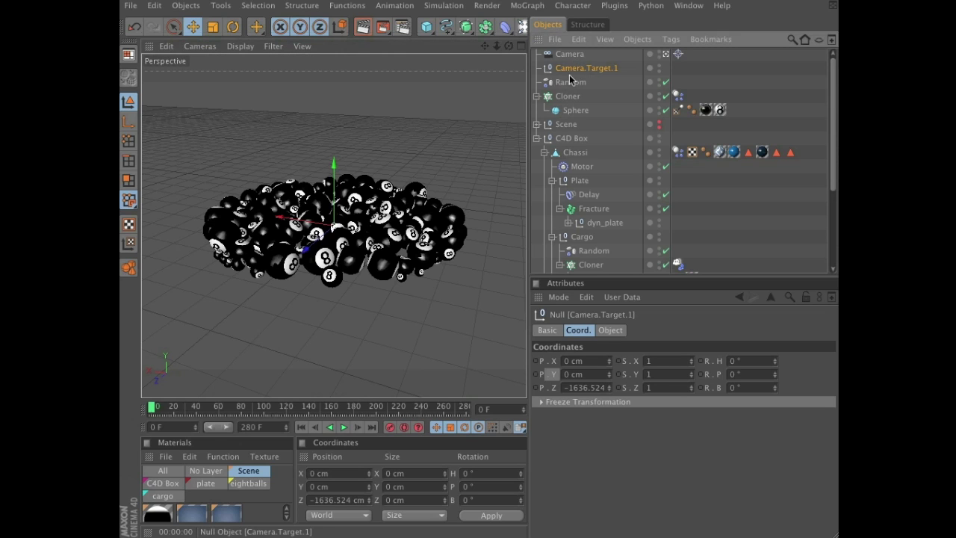
left_click_drag(465, 203, 367, 159, "alt")
right_click_drag(367, 165, 444, 159, "alt")
mouse_move(429, 152)
left_mouse_down("alt")
mouse_move(428, 142)
mouse_move(414, 152)
left_mouse_up("alt")
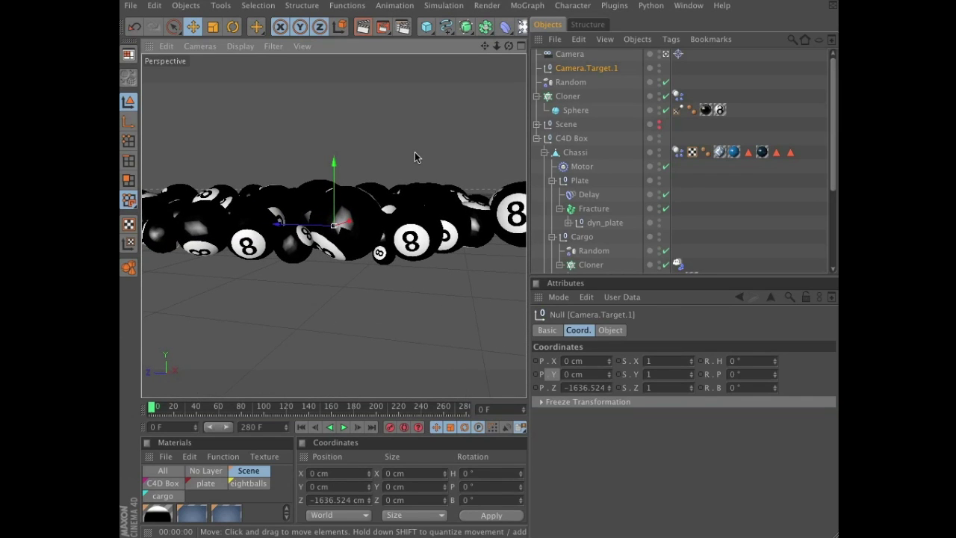
Keyframe the camera's P.Y of 80.729 cm at frame 0, jump to frame 140, and toggle the viewport layout
left_click(570, 58)
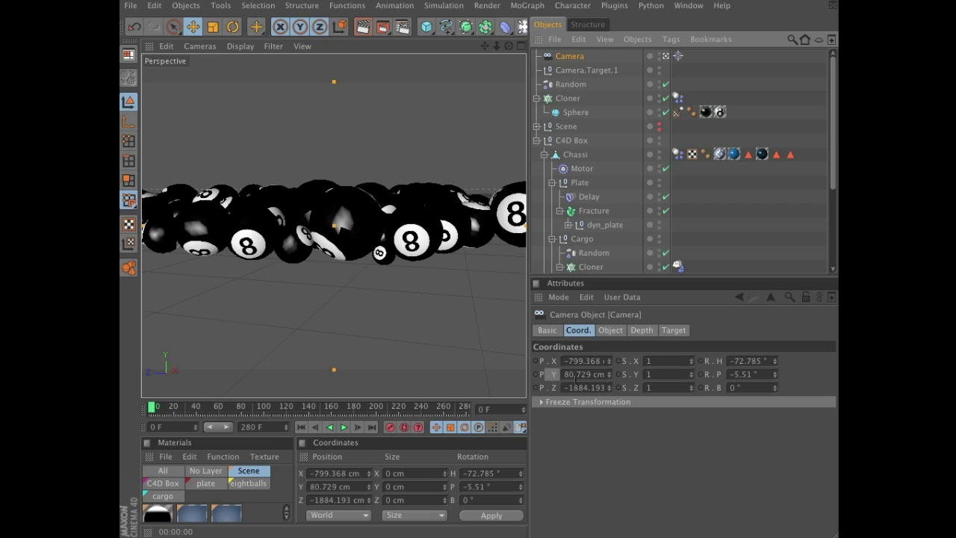
left_click(536, 374, "ctrl")
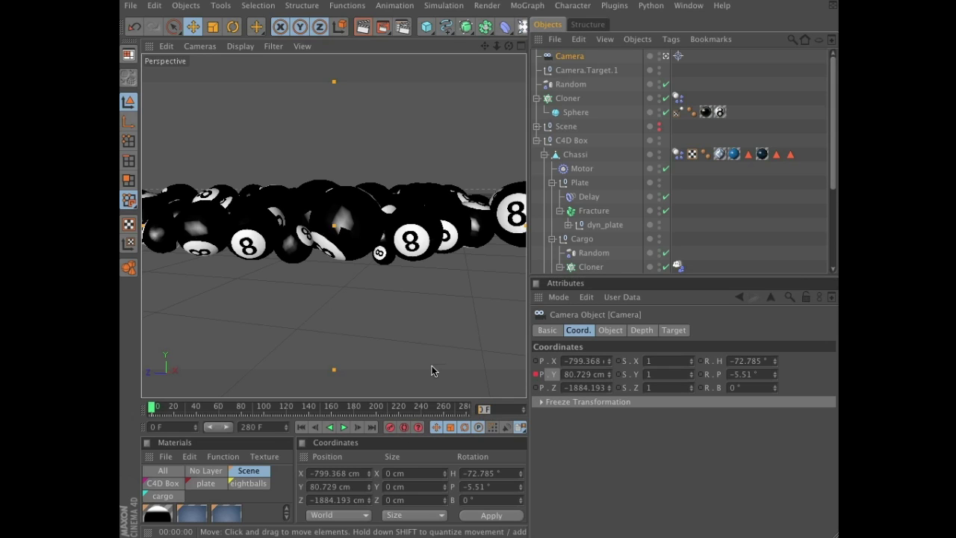
type("140")
key("Return")
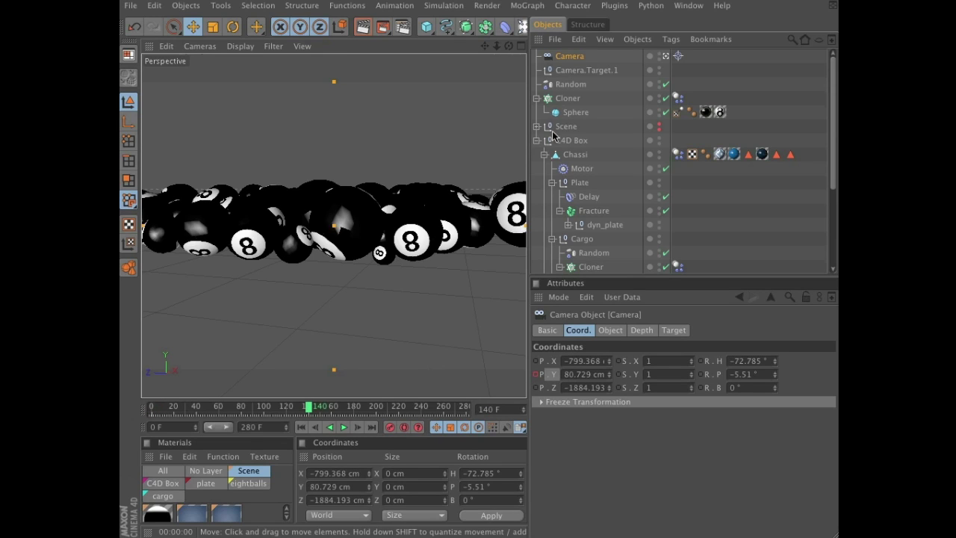
left_click(520, 47)
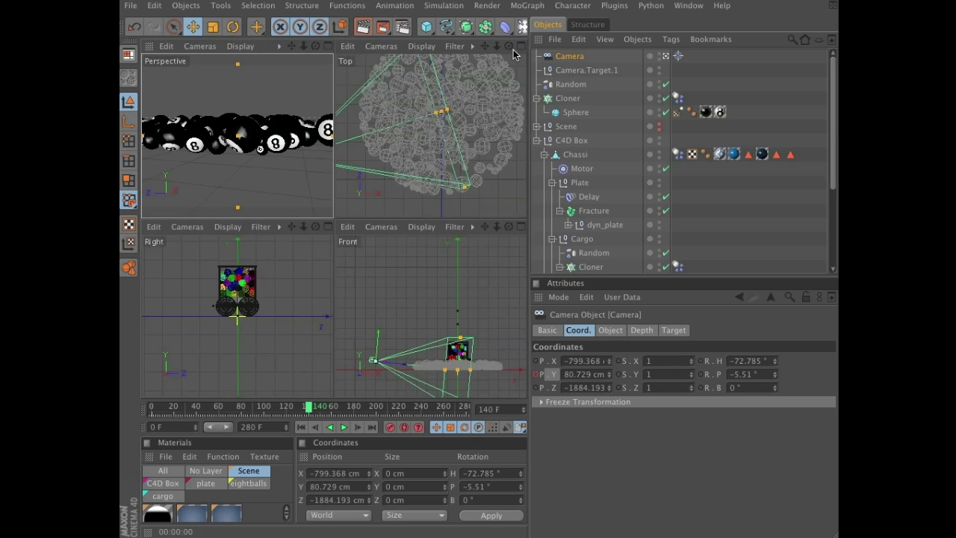
Switch the viewport layout to All Views
left_click(327, 46)
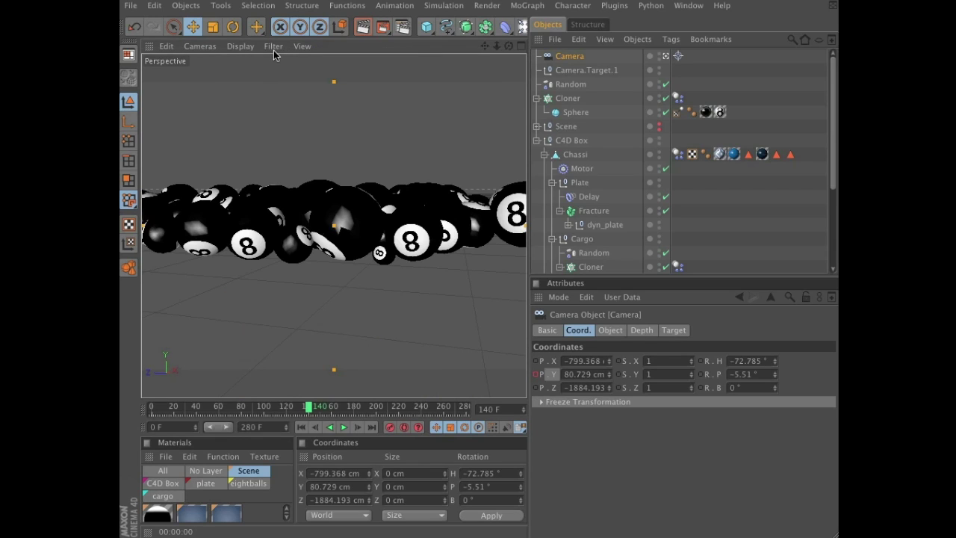
left_click(301, 48)
mouse_move(306, 68)
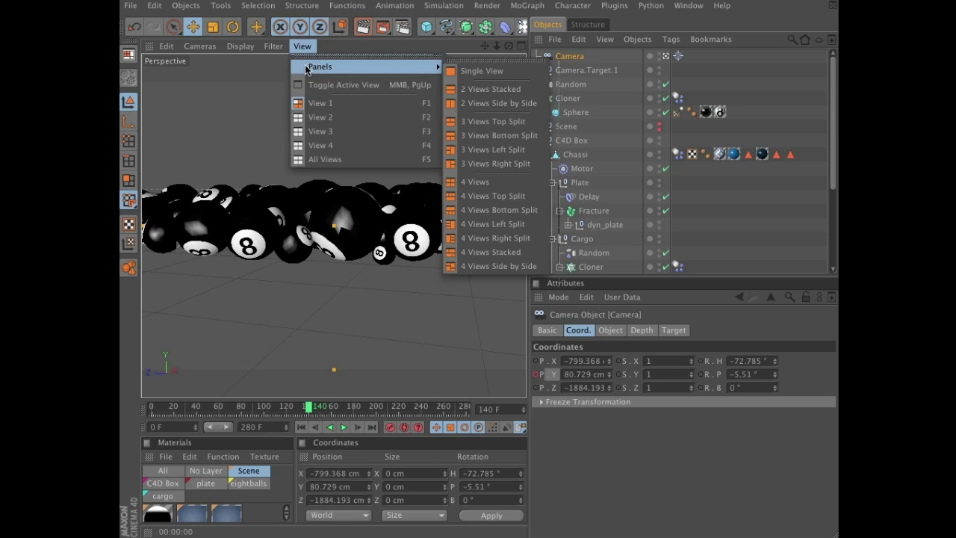
left_click(323, 159)
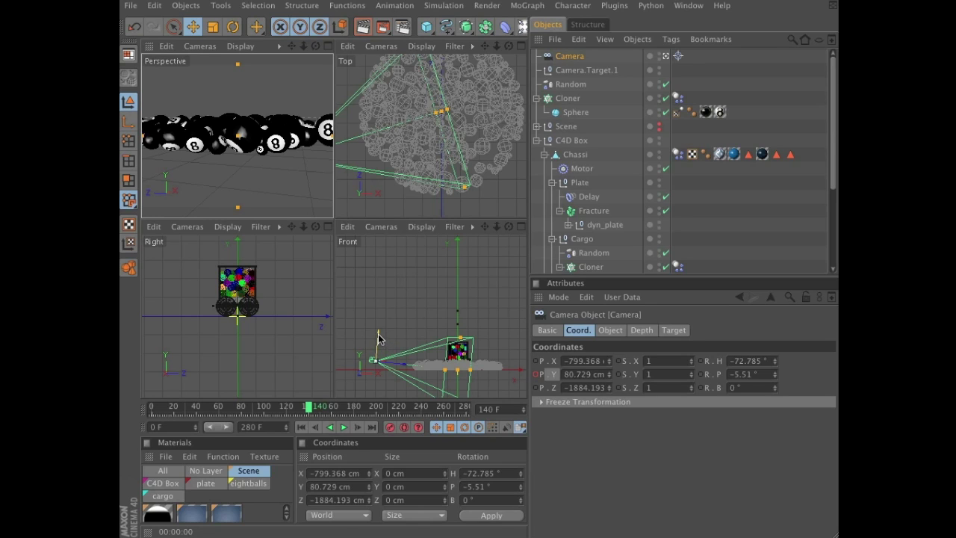
Raise the camera to 911.94 cm, keyframe P.Y at frame 140, and return to frame 0
left_click_drag(379, 338, 383, 311)
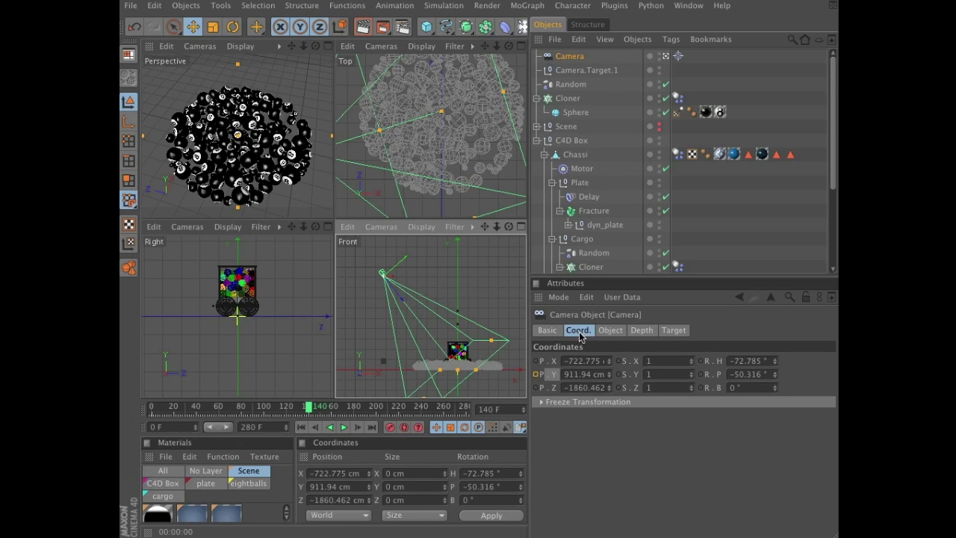
left_click(535, 374, "ctrl")
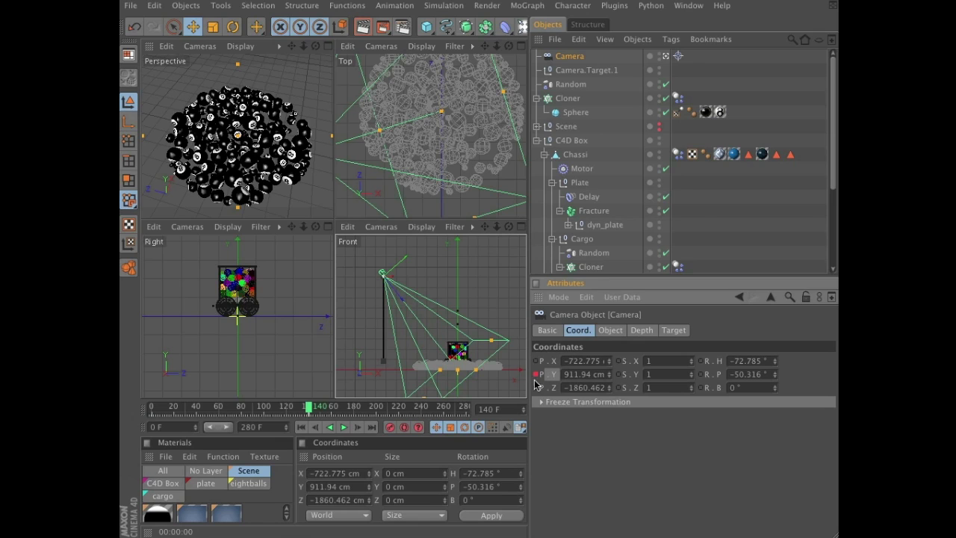
left_click(301, 429)
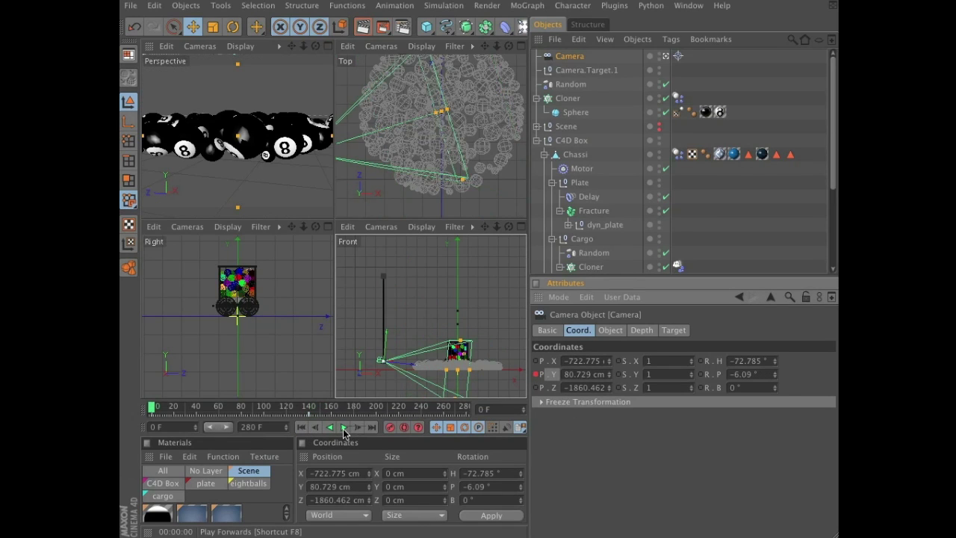
Maximize the Perspective view, stop the camera flight playback, and go back to frame 0
left_click(328, 46)
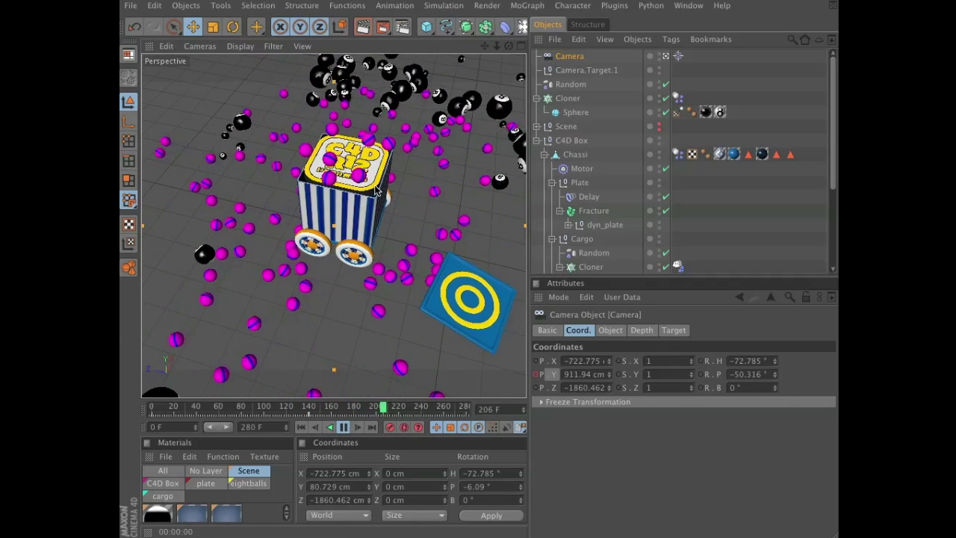
left_click(343, 426)
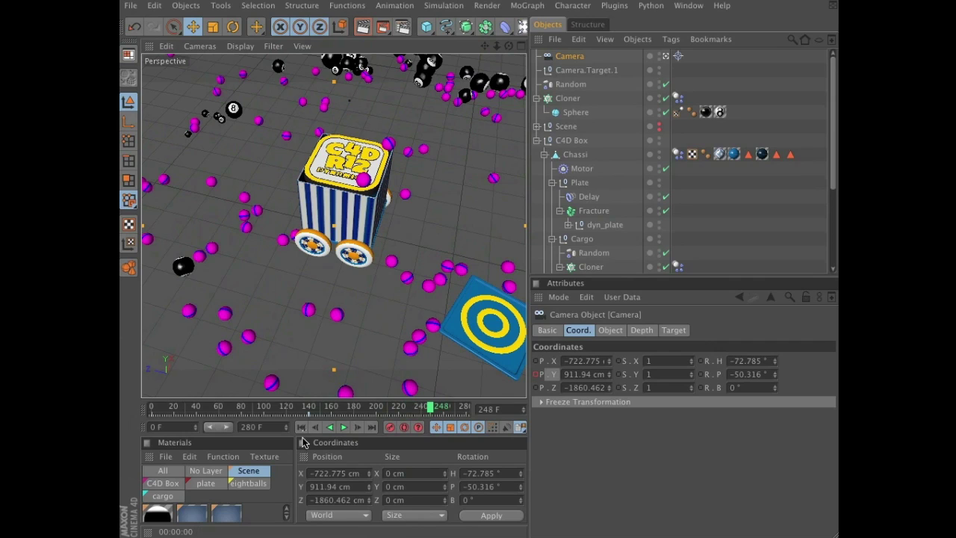
left_click(301, 427)
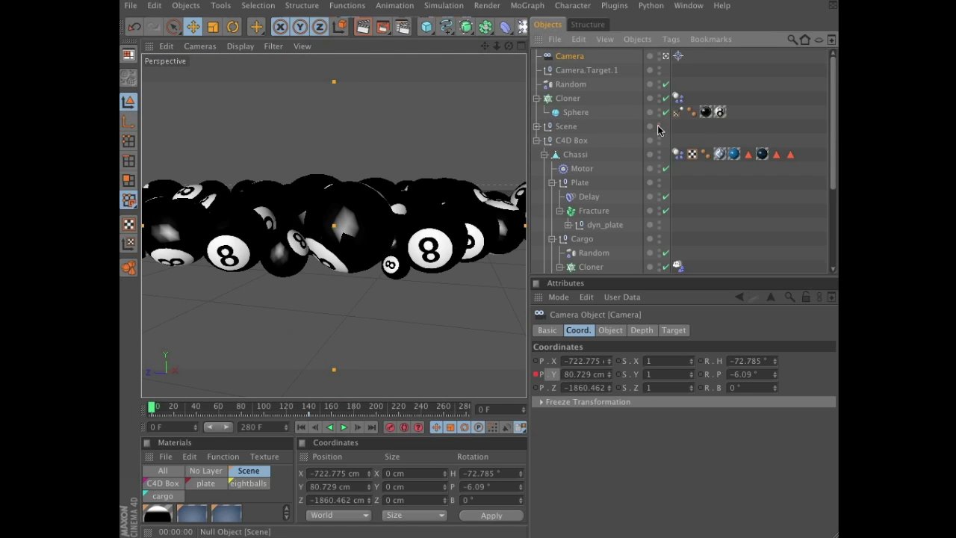
Collapse the C4D Box and Cloner hierarchies, then select Random and Cloner together
left_click(537, 140)
left_click(537, 99)
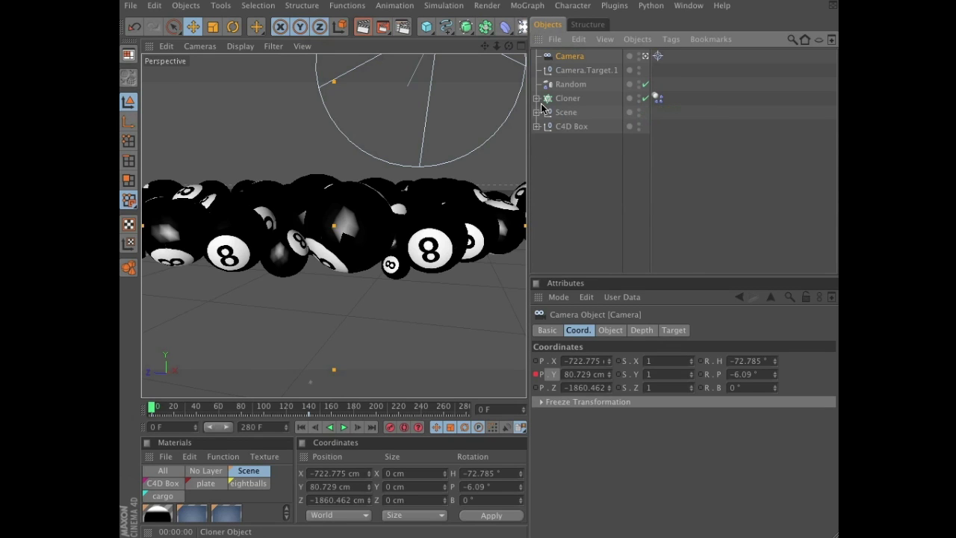
left_click_drag(597, 85, 560, 101)
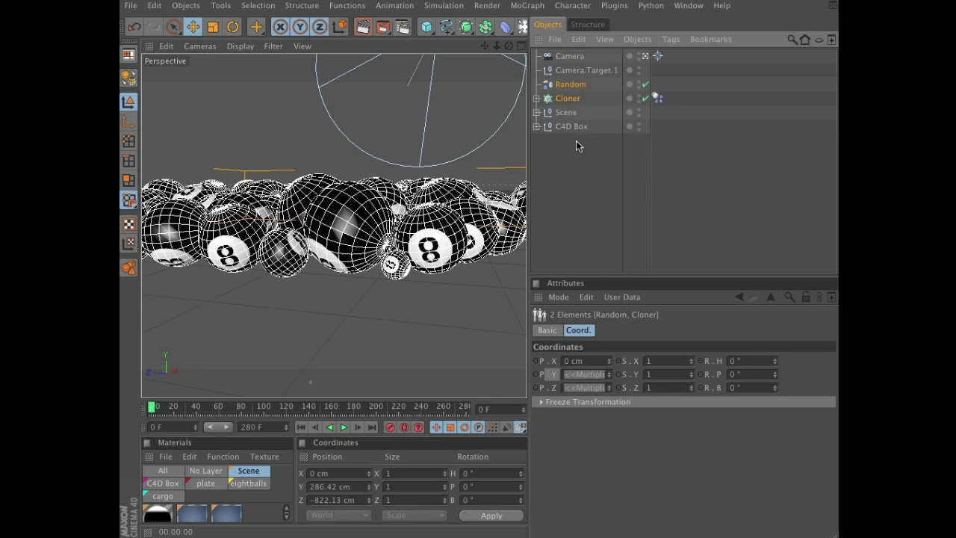
left_click(404, 29)
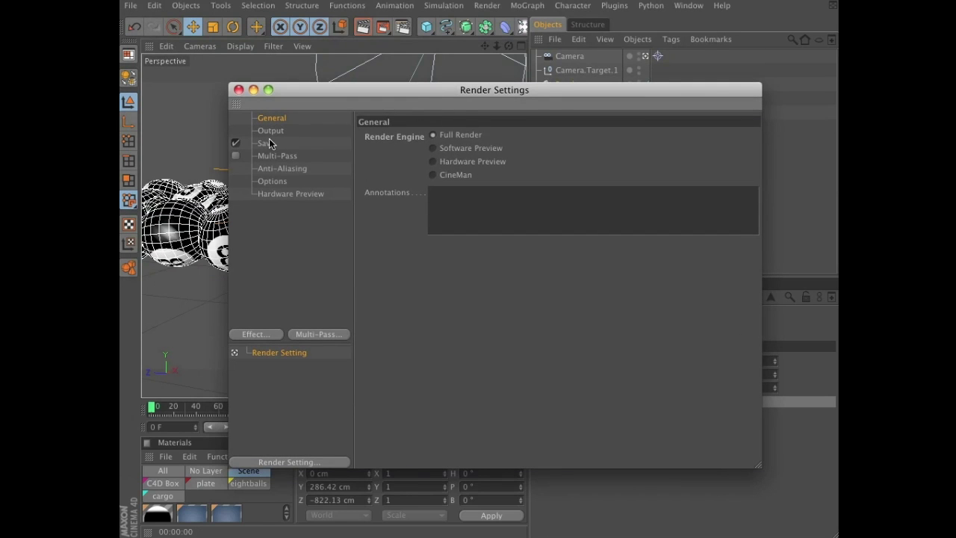
left_click(267, 143)
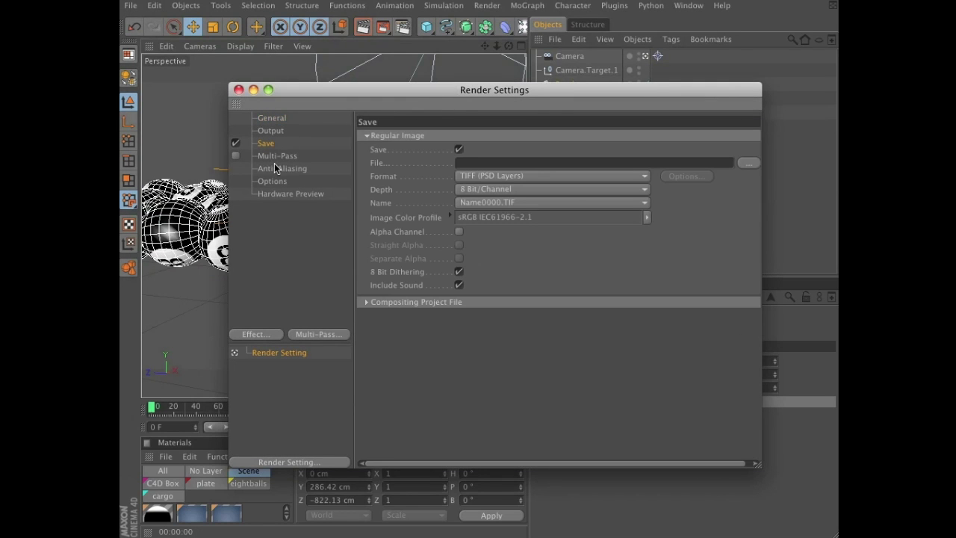
left_click(239, 90)
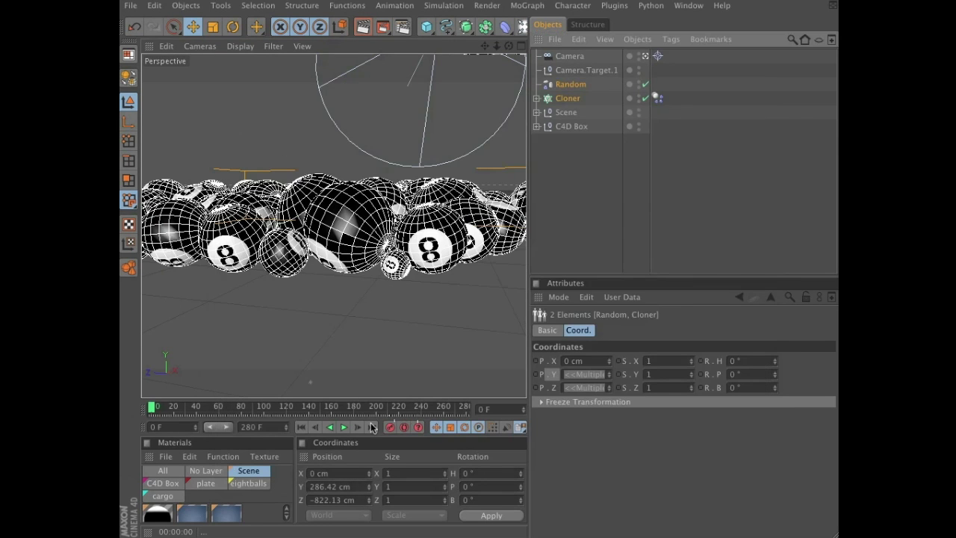
Play the animation, stop at frame 50 to render a preview of the balls, then resume playback
left_click(343, 428)
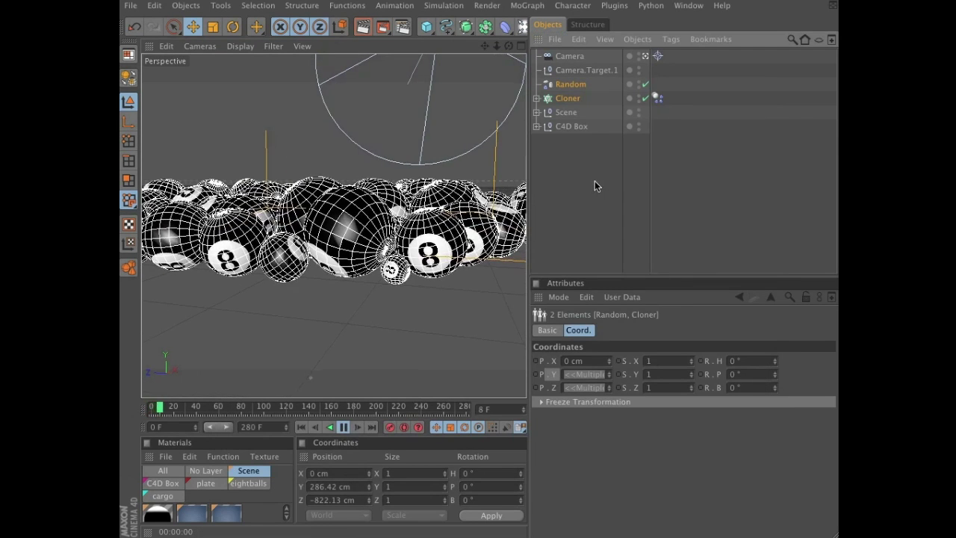
left_click(593, 187)
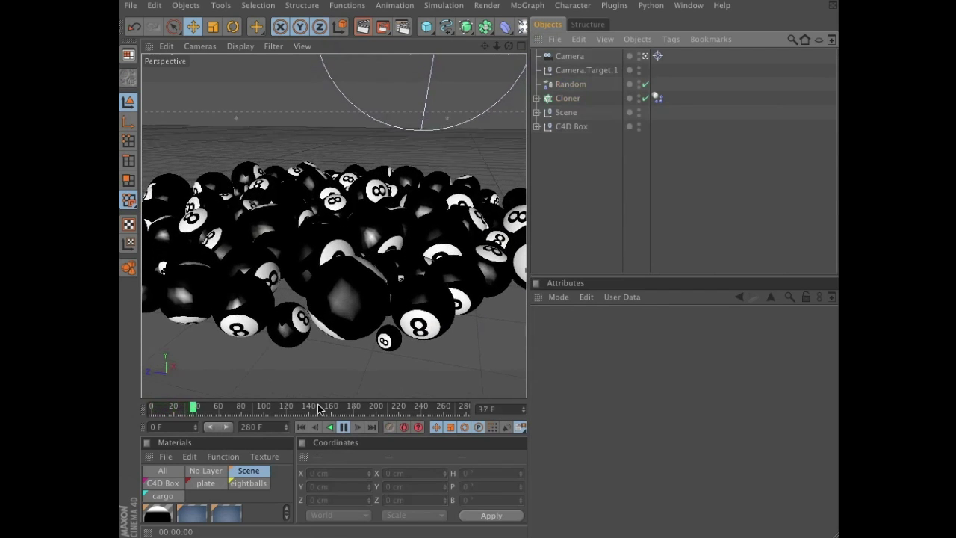
left_click(342, 427)
left_click(362, 29)
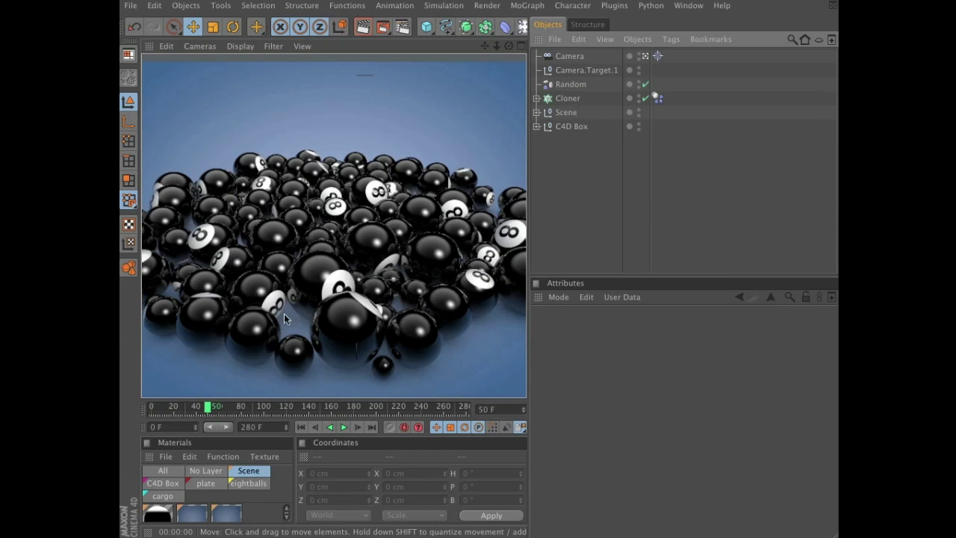
left_click(343, 427)
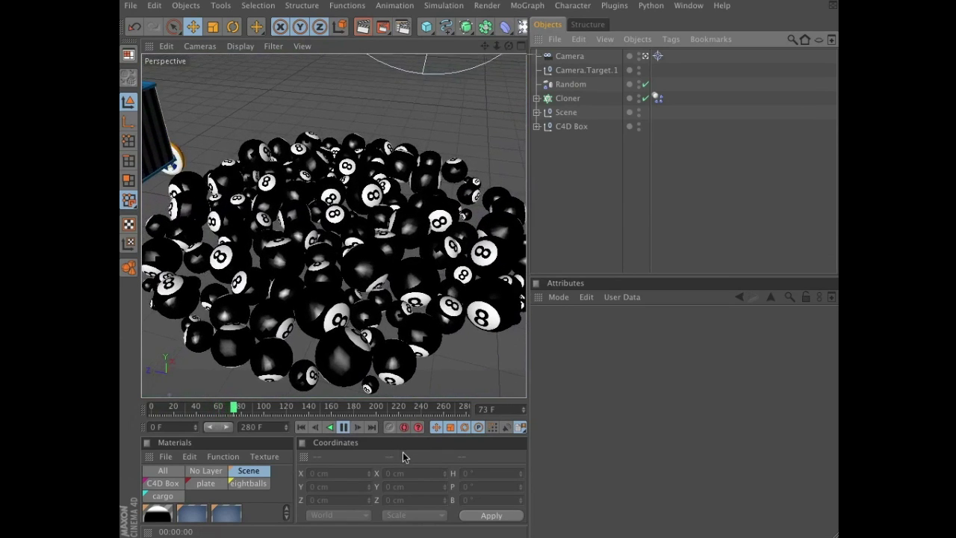